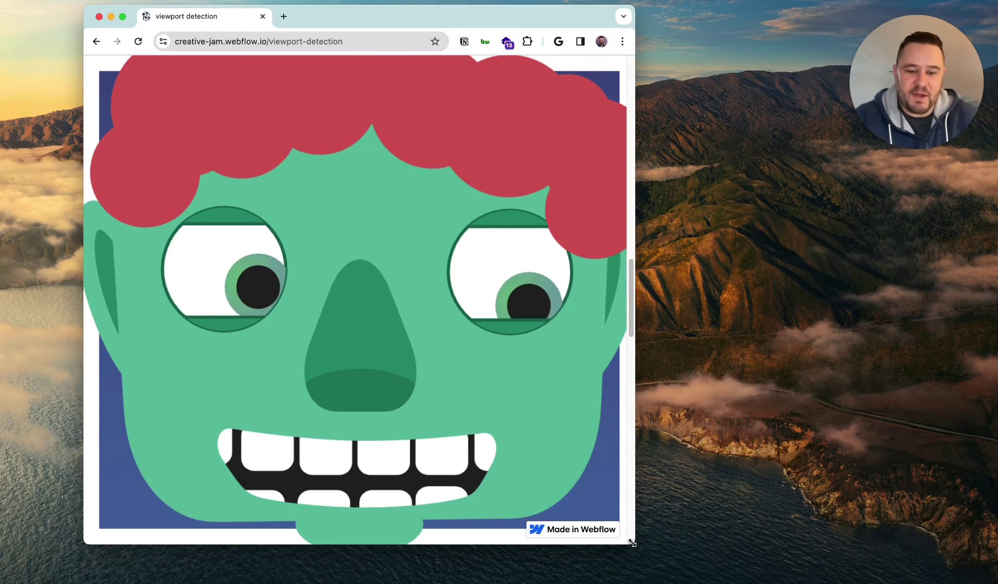
Resize the Chrome window narrow and short, then wide, until the monster face shows its third eye.
{"action": "left_click_drag", "start_coordinate": [631, 542], "coordinate": [847, 496]}
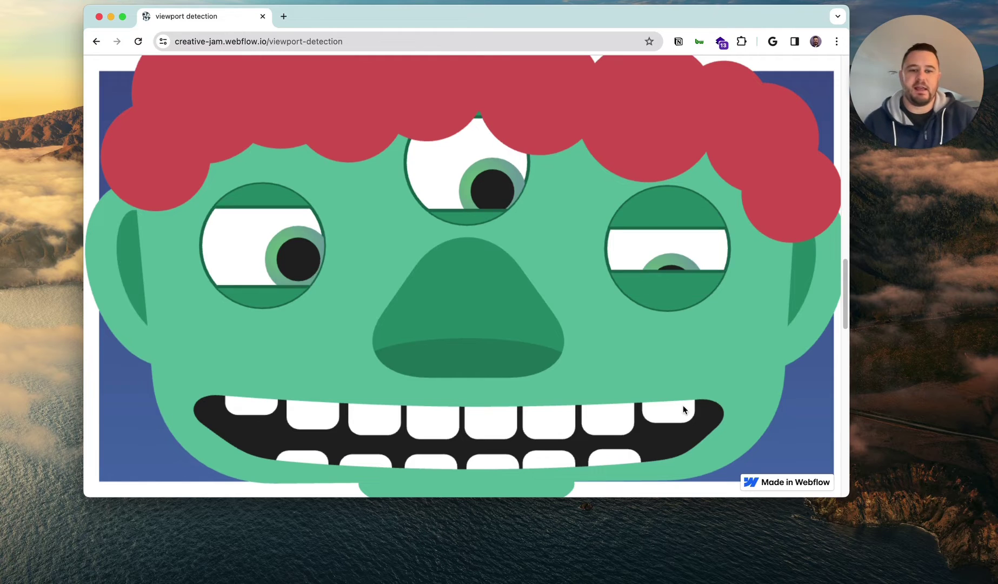
{"action": "left_click_drag", "start_coordinate": [848, 496], "coordinate": [996, 578]}
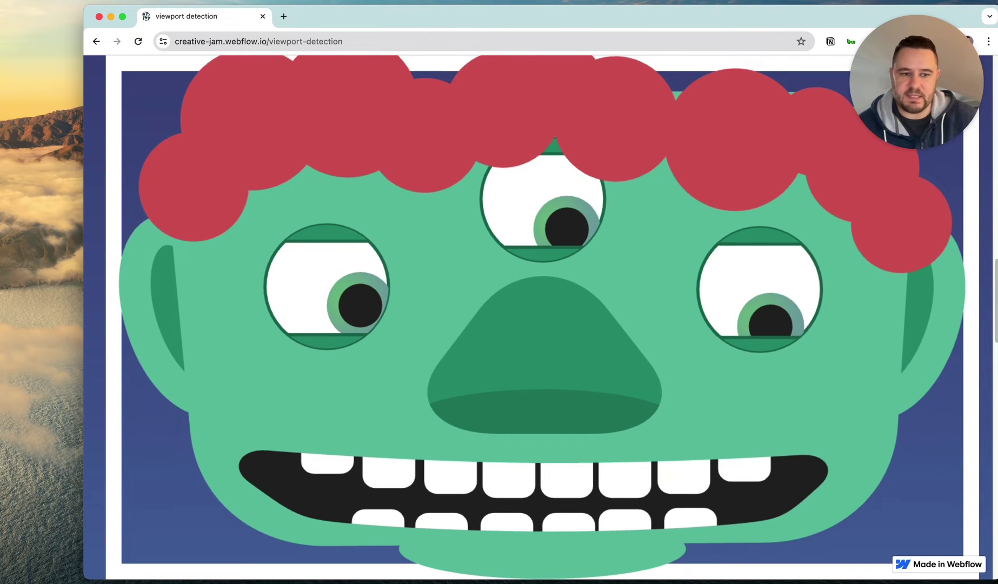
{"action": "left_click_drag", "start_coordinate": [994, 576], "coordinate": [542, 435]}
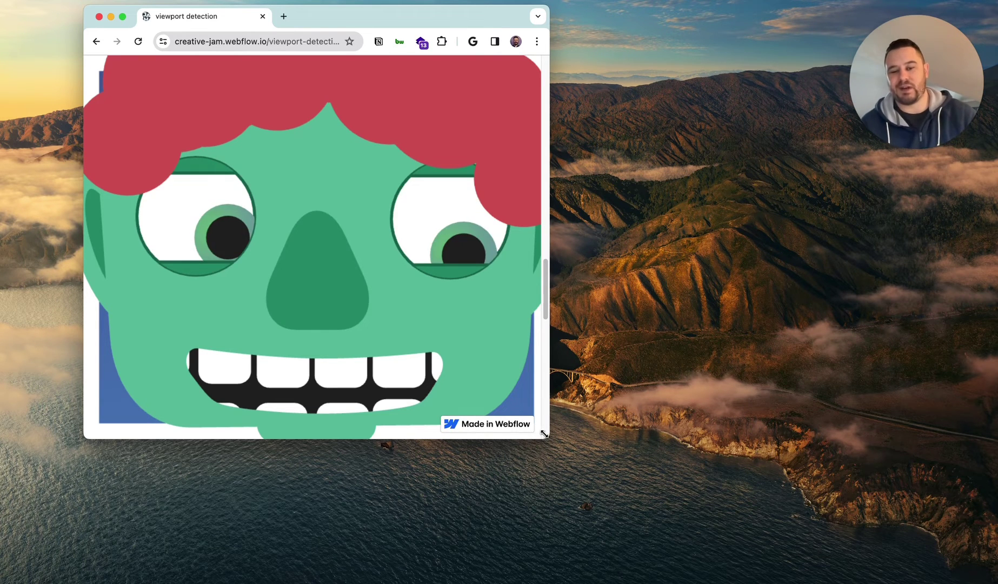
{"action": "left_click_drag", "start_coordinate": [542, 435], "coordinate": [853, 517]}
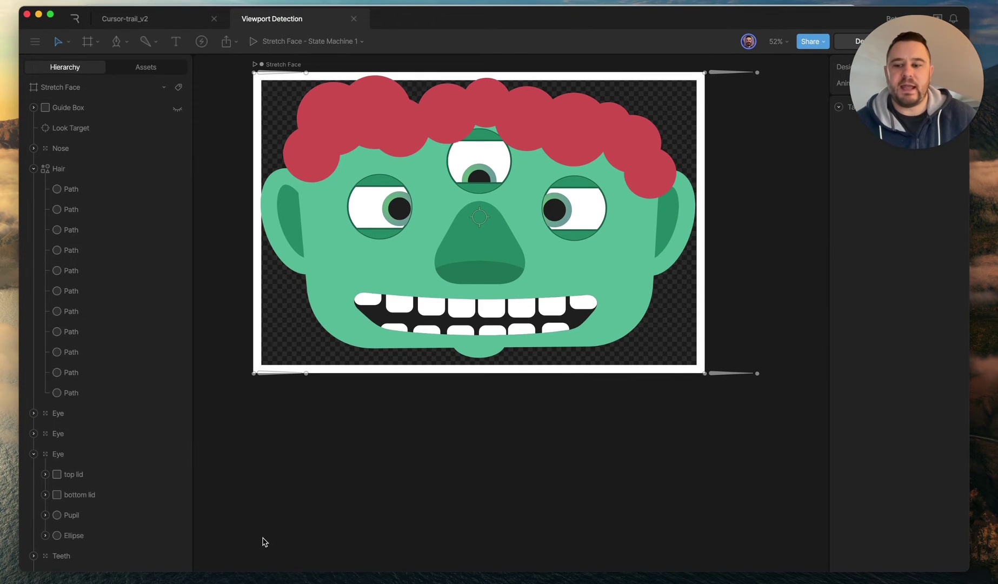
Preview the width 0, width 1500, height 0 and height 1000 animations from the Animations list.
{"action": "key", "text": "Tab"}
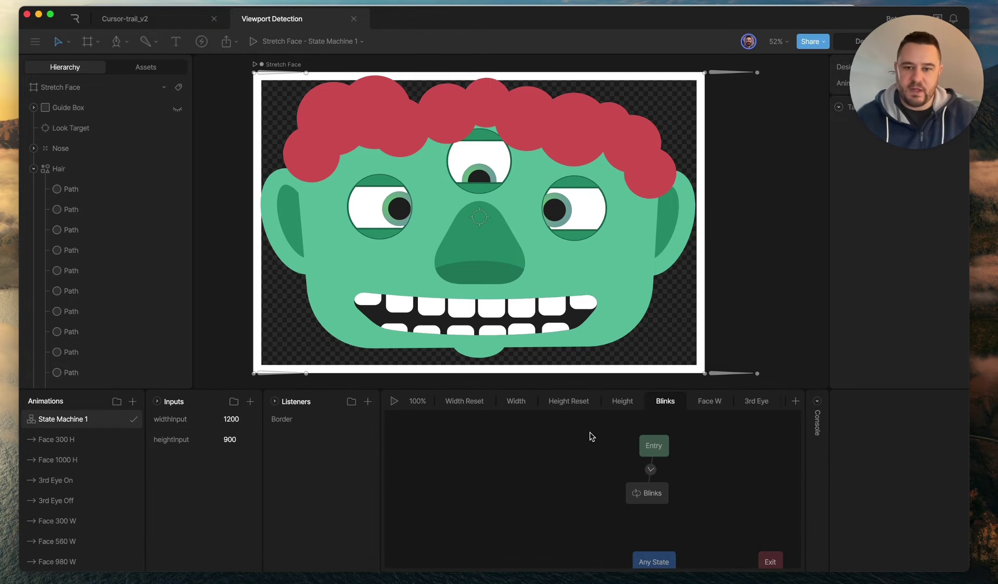
{"action": "scroll", "coordinate": [87, 557], "scroll_direction": "down", "scroll_amount": 5}
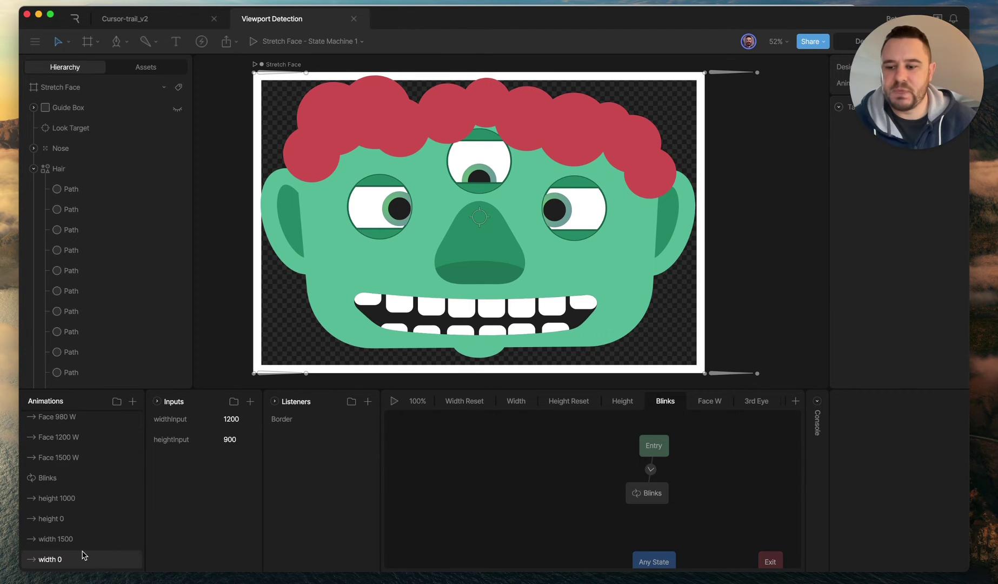
{"action": "left_click", "coordinate": [85, 560]}
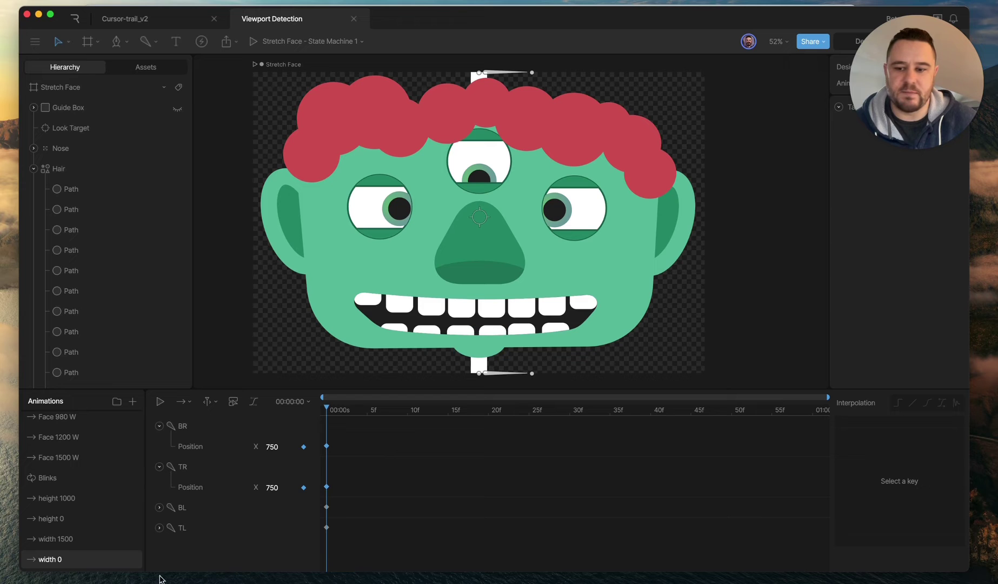
{"action": "left_click", "coordinate": [63, 547]}
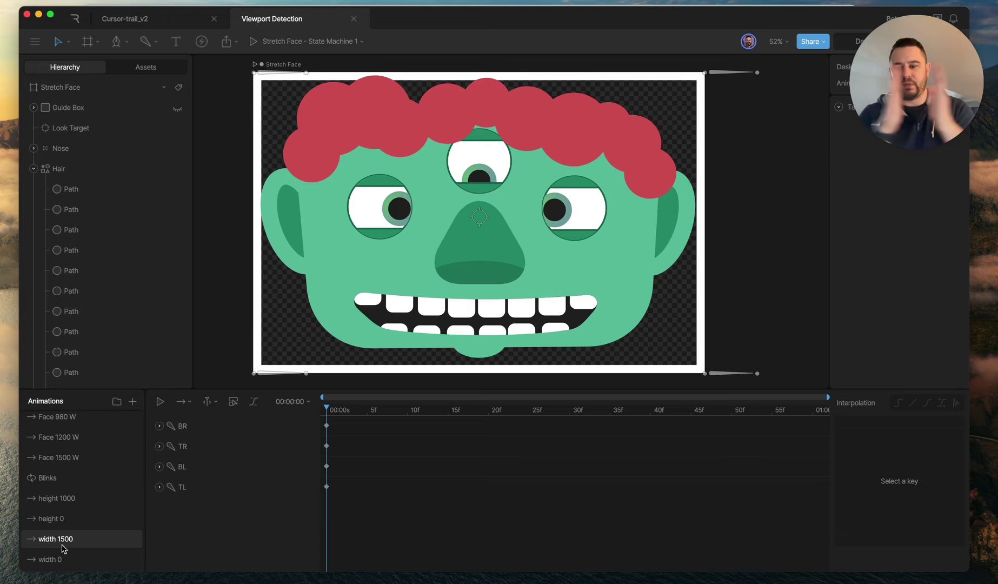
{"action": "left_click", "coordinate": [72, 519]}
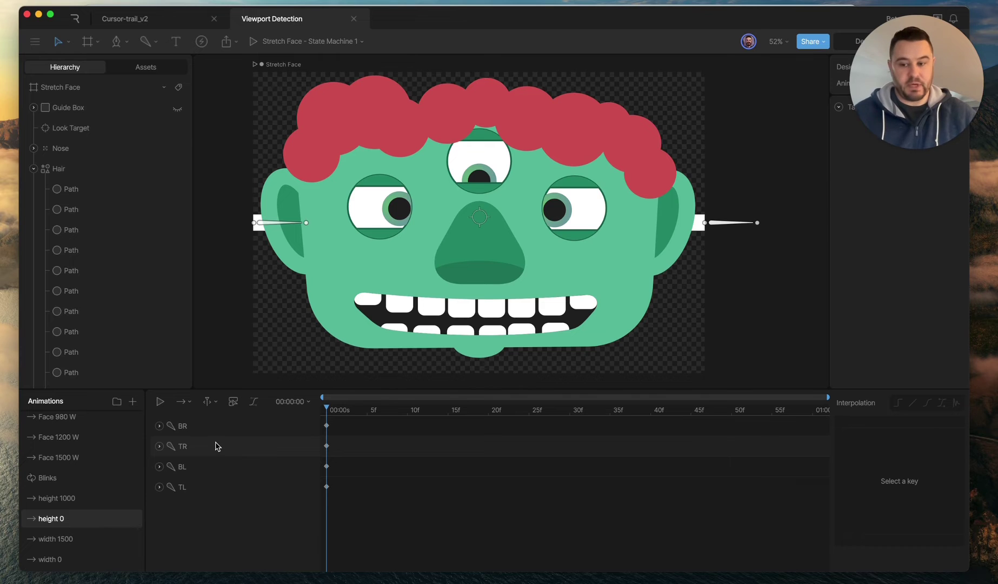
{"action": "left_click", "coordinate": [108, 498]}
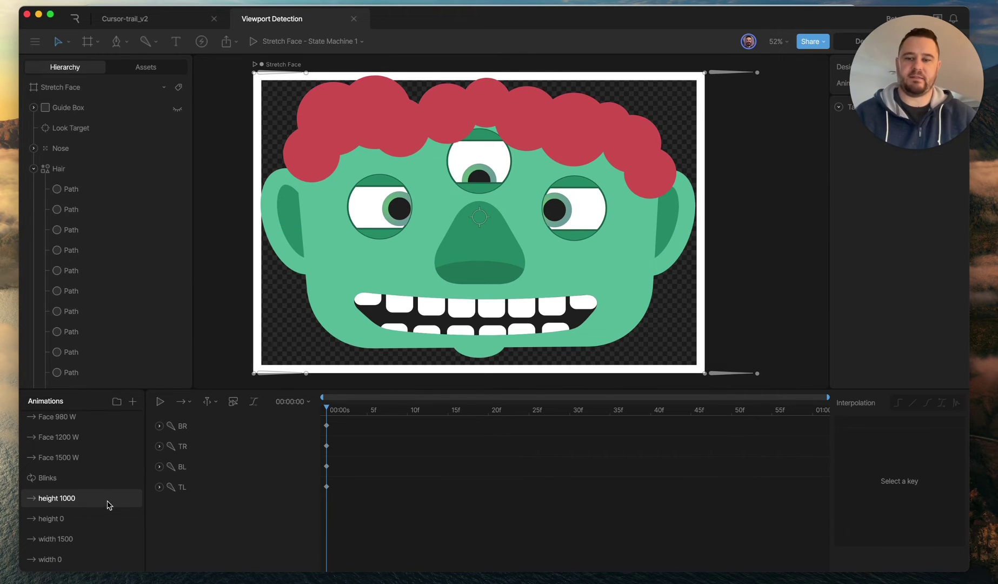
{"action": "scroll", "coordinate": [100, 508], "scroll_direction": "up", "scroll_amount": 5}
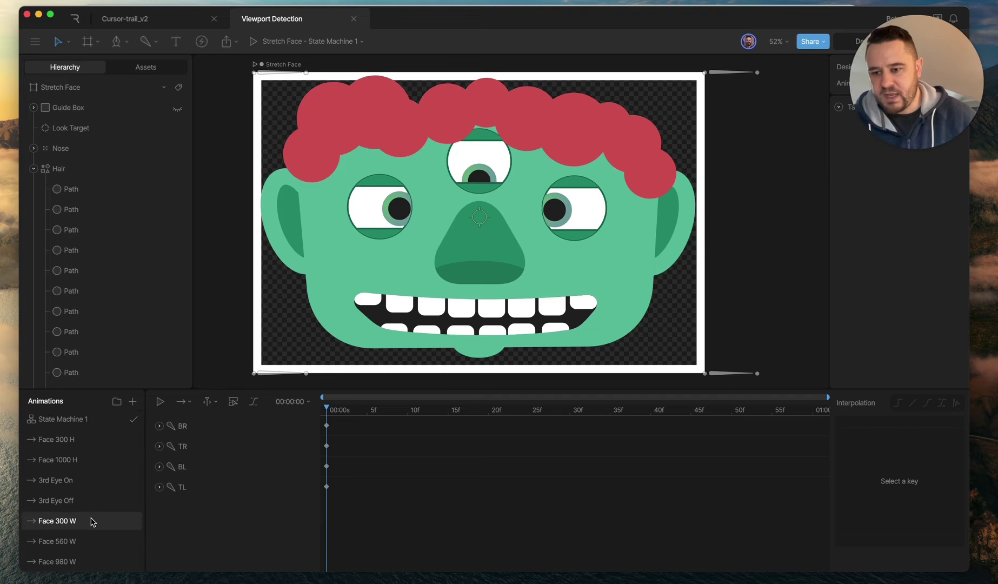
Select State Machine 1, inspect the Width layer's Blend state, and start it playing.
{"action": "left_click", "coordinate": [73, 419]}
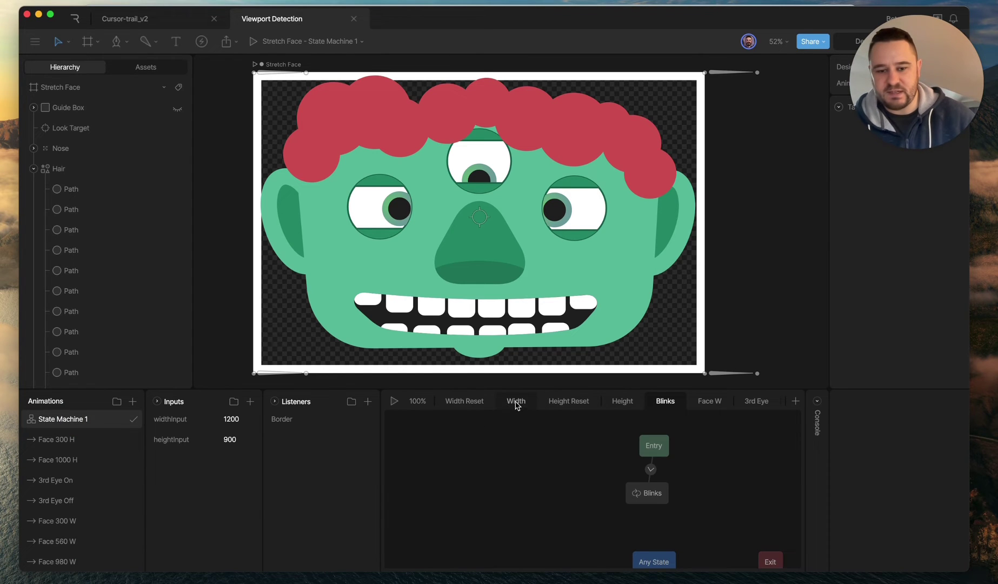
{"action": "left_click", "coordinate": [516, 401]}
{"action": "left_click", "coordinate": [625, 481]}
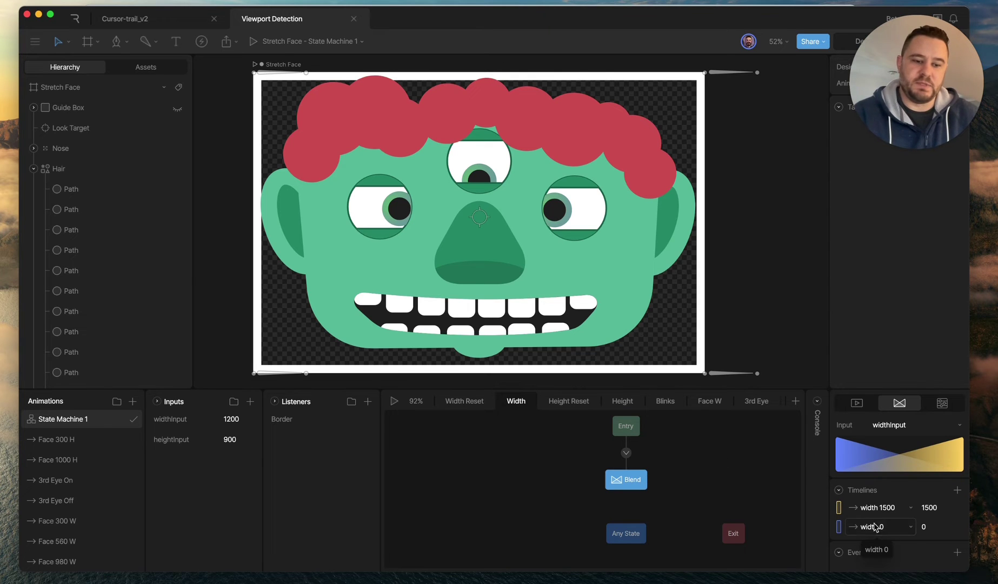
{"action": "left_click", "coordinate": [393, 402]}
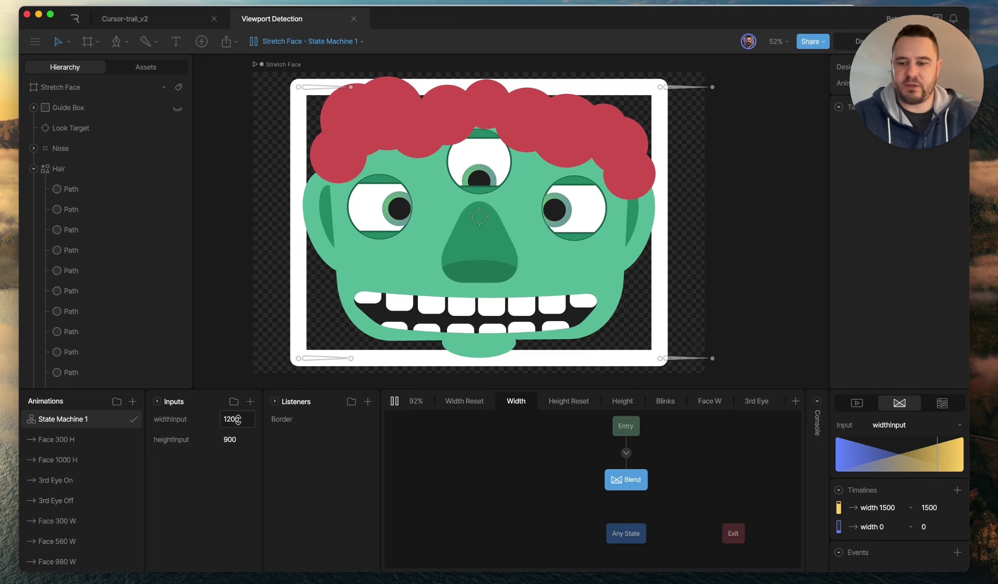
Scrub widthInput to 1172.39 and set heightInput to 604.63 to squash the face.
{"action": "left_click_drag", "start_coordinate": [237, 419], "coordinate": [263, 469]}
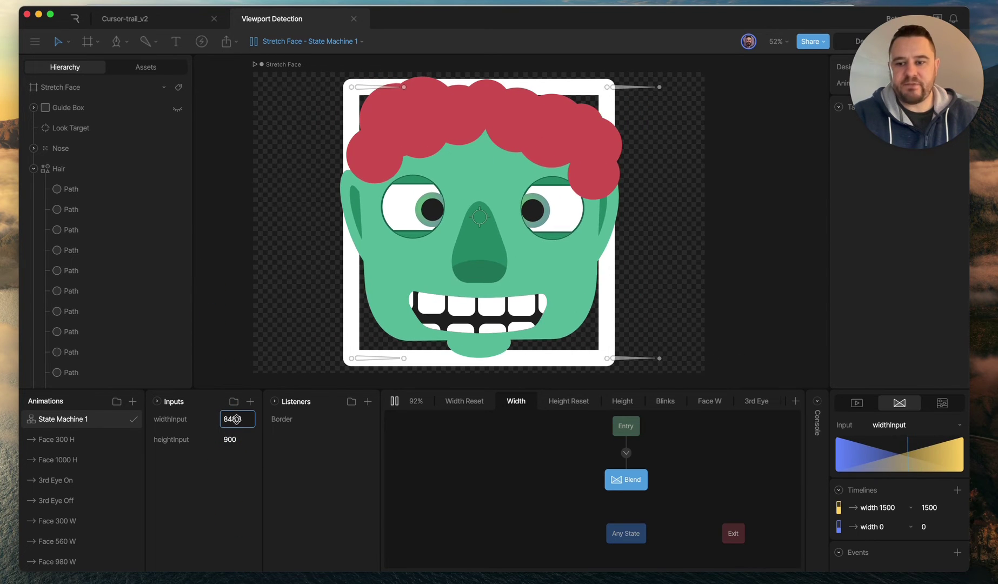
{"action": "left_click_drag", "start_coordinate": [237, 419], "coordinate": [222, 250]}
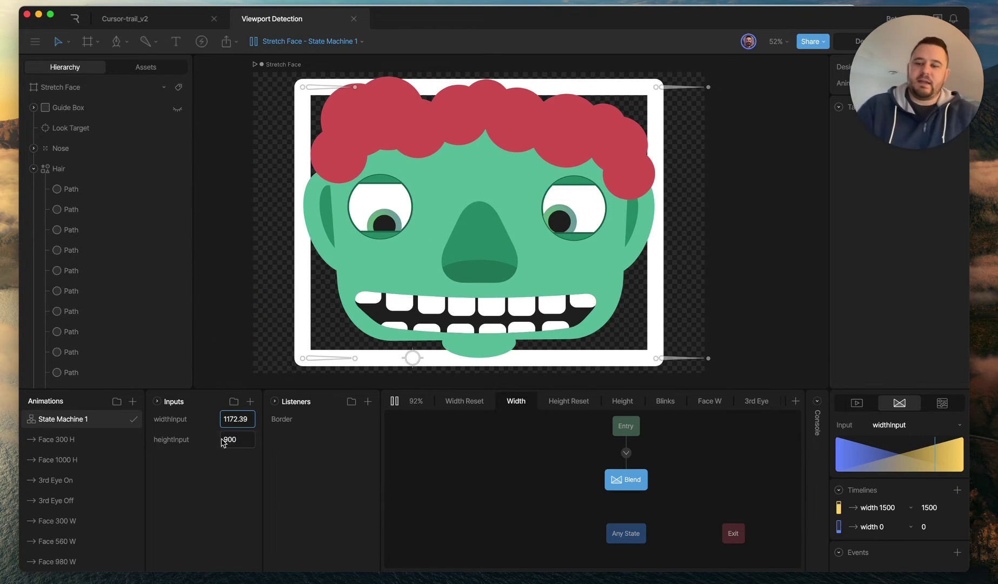
{"action": "left_click_drag", "start_coordinate": [227, 436], "coordinate": [446, 349]}
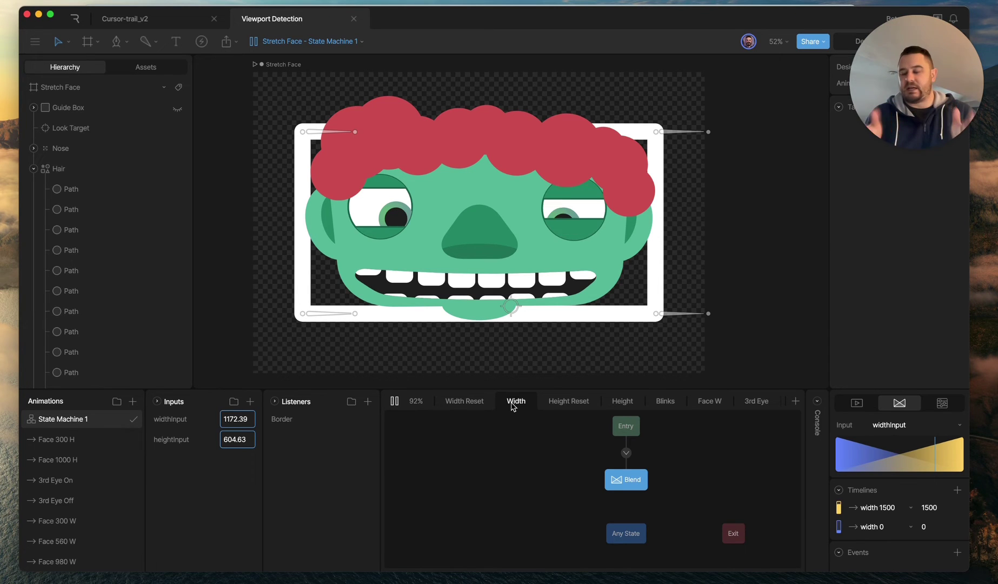
Compare the Width Reset layer's graph with the Width layer's Blend state.
{"action": "left_click", "coordinate": [463, 401]}
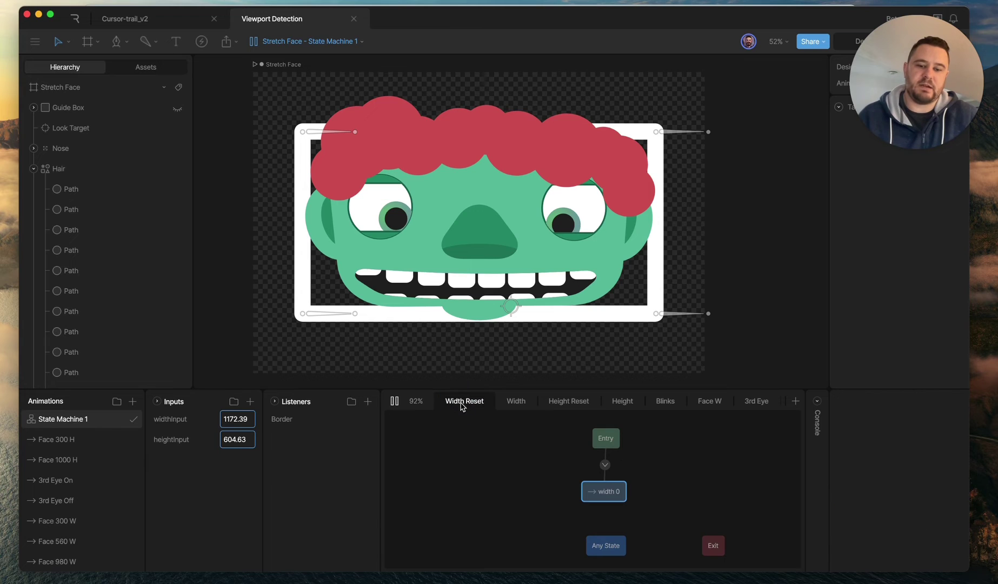
{"action": "left_click", "coordinate": [522, 404]}
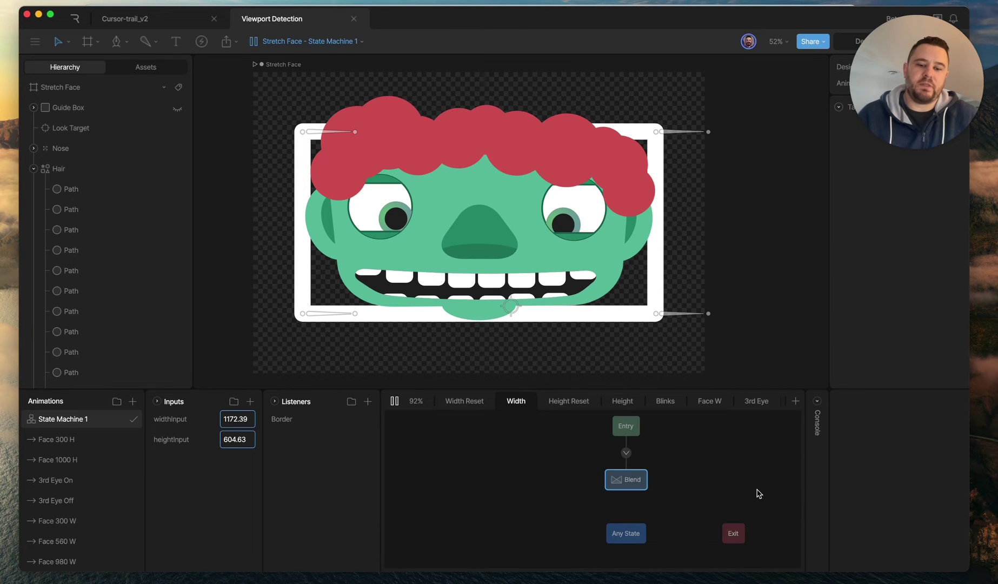
{"action": "left_click", "coordinate": [626, 479]}
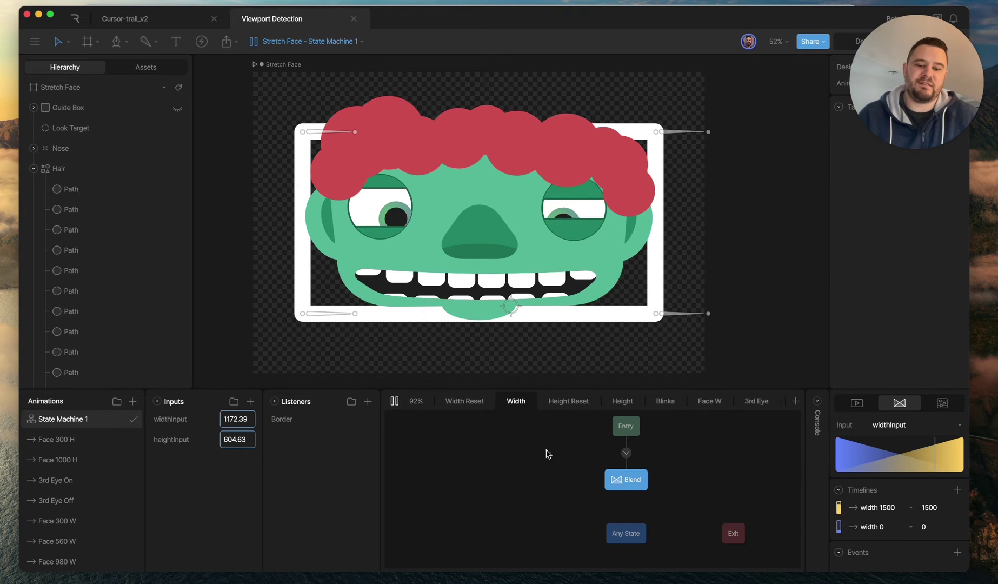
{"action": "left_click", "coordinate": [459, 403]}
{"action": "left_click", "coordinate": [544, 465]}
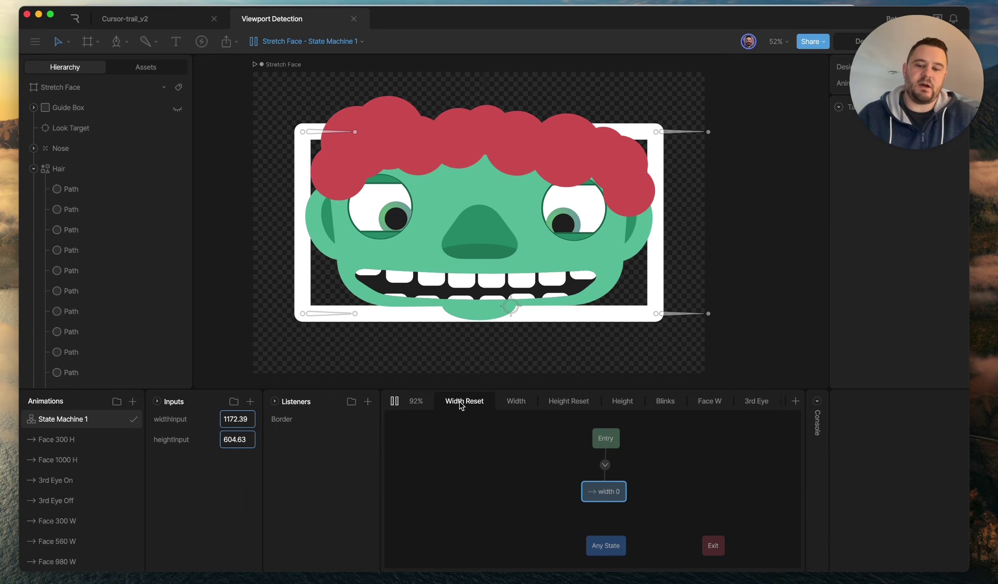
{"action": "left_click", "coordinate": [513, 407]}
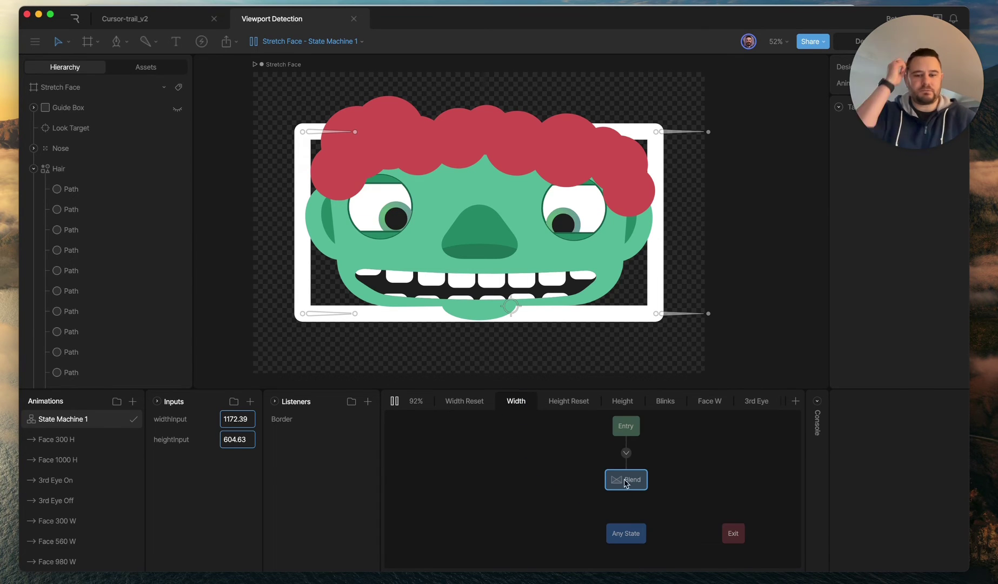
Inspect the Height blend of height 0 and height 1000, then the Height Reset and Blinks layers.
{"action": "left_click", "coordinate": [626, 402]}
{"action": "left_click", "coordinate": [684, 480]}
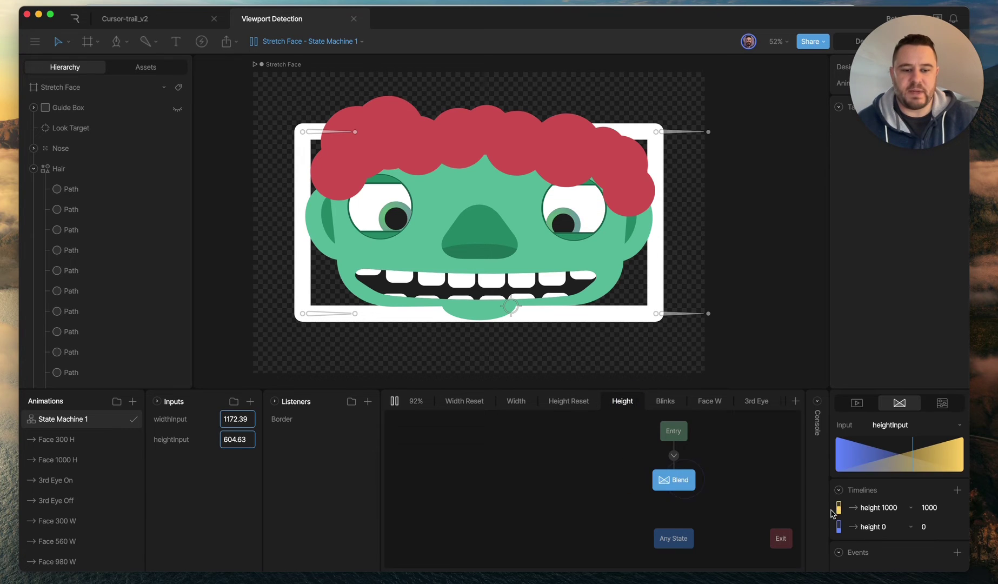
{"action": "left_click", "coordinate": [570, 406]}
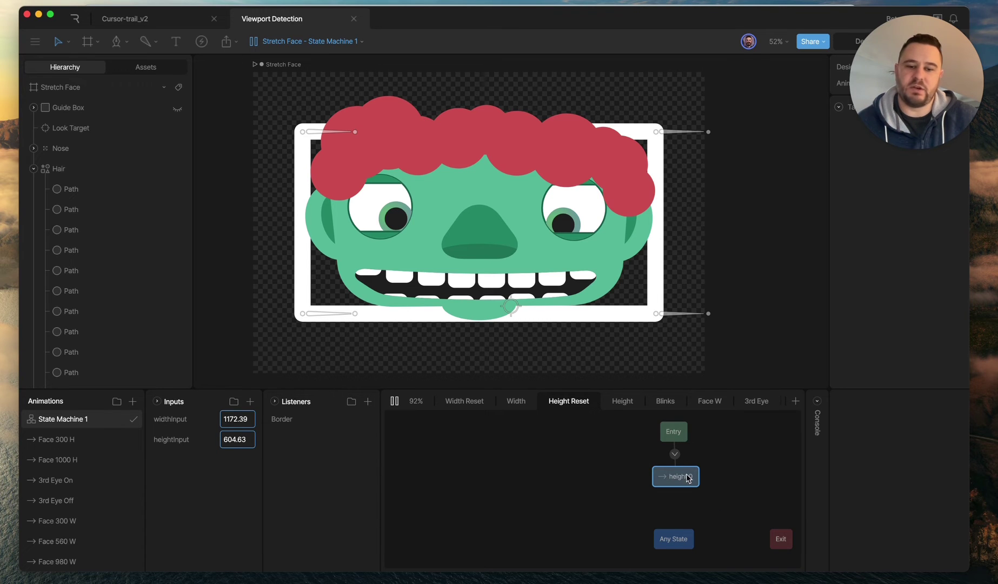
{"action": "left_click", "coordinate": [666, 404]}
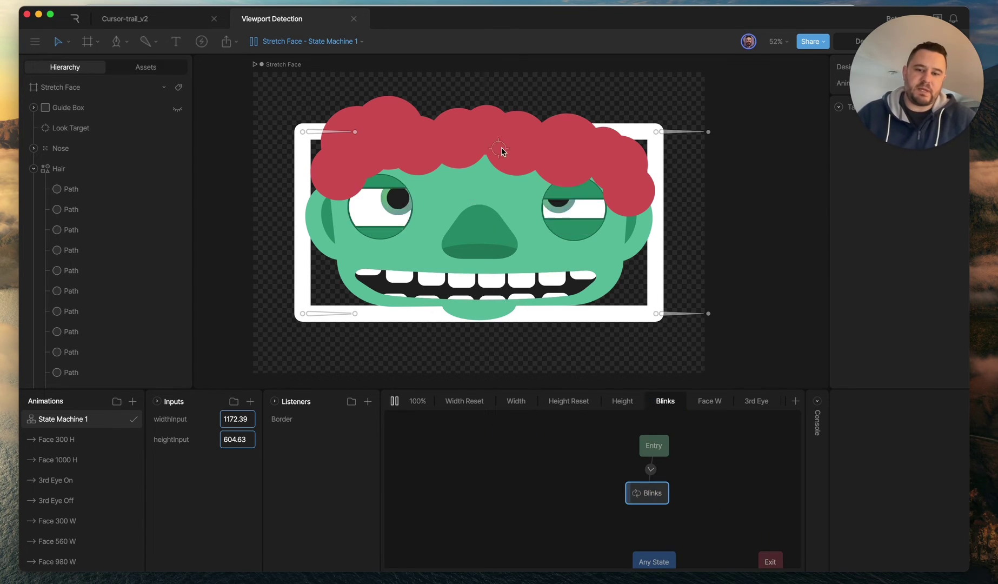
Review the Face W blend's width timelines from 300 to 1500, then show the 3rd Eye layer.
{"action": "left_click", "coordinate": [713, 404]}
{"action": "left_click", "coordinate": [577, 475]}
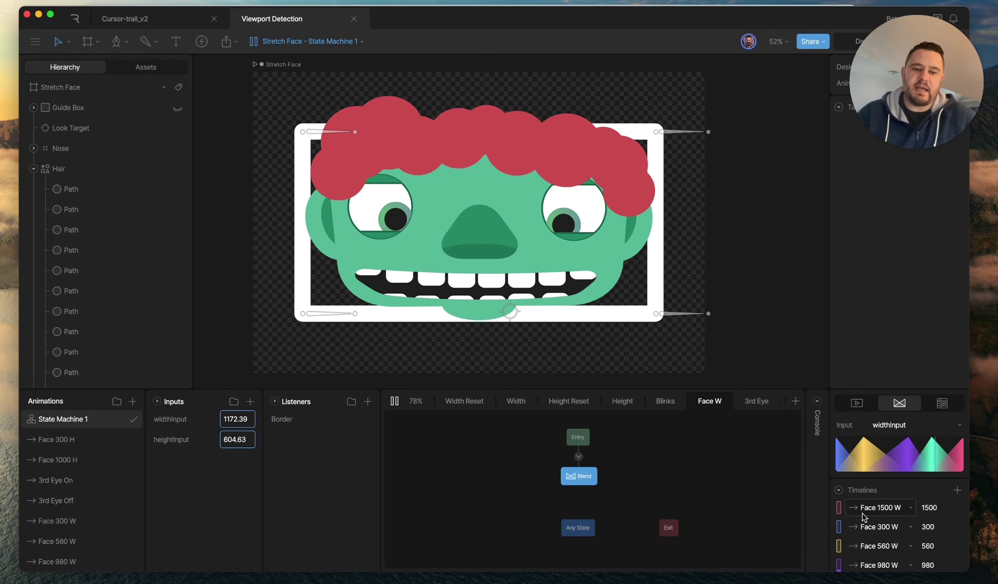
{"action": "scroll", "coordinate": [864, 516], "scroll_direction": "down", "scroll_amount": 2}
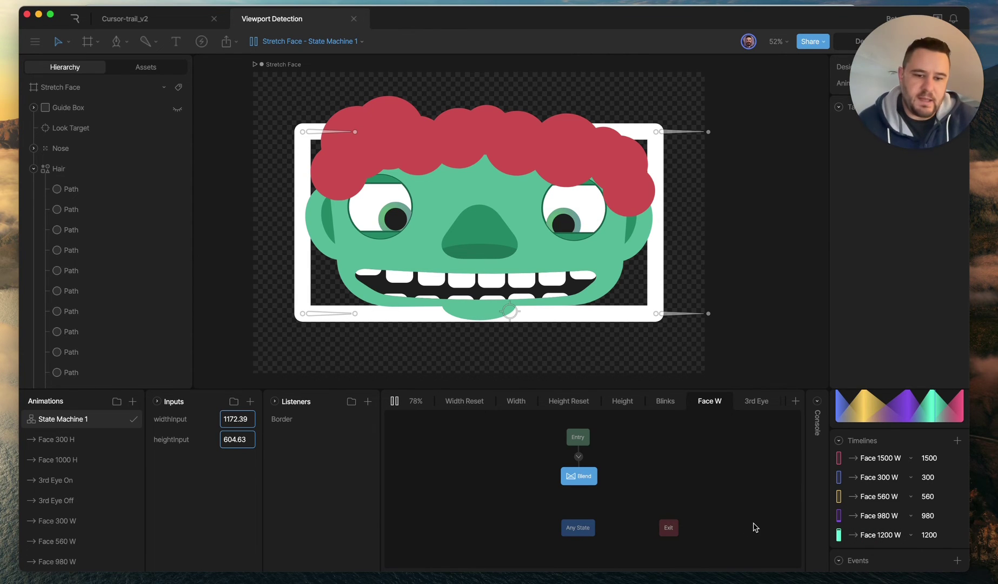
{"action": "scroll", "coordinate": [697, 457], "scroll_direction": "down", "scroll_amount": 3}
{"action": "scroll", "coordinate": [699, 481], "scroll_direction": "up", "scroll_amount": 4}
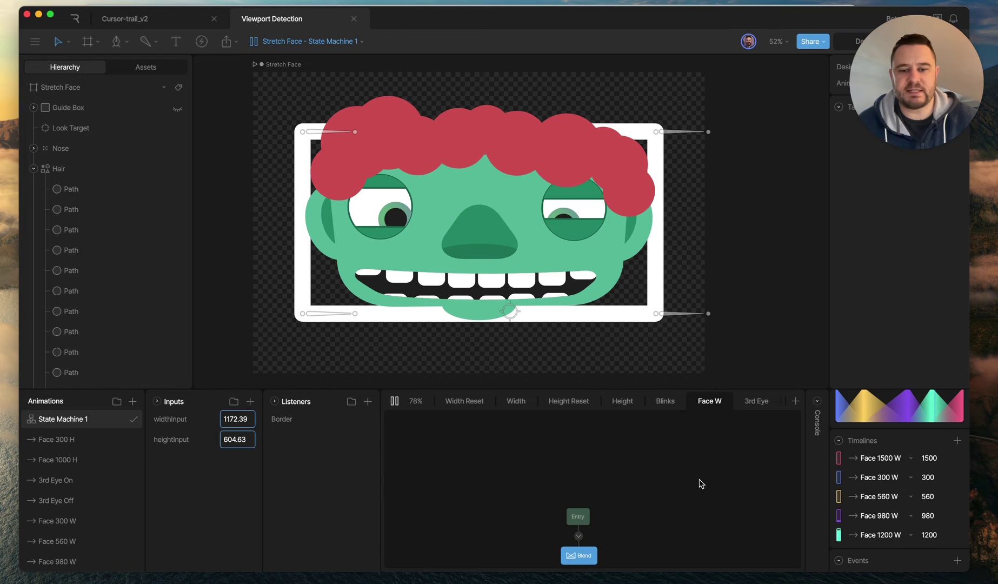
{"action": "scroll", "coordinate": [704, 479], "scroll_direction": "down", "scroll_amount": 2}
{"action": "left_click", "coordinate": [759, 403]}
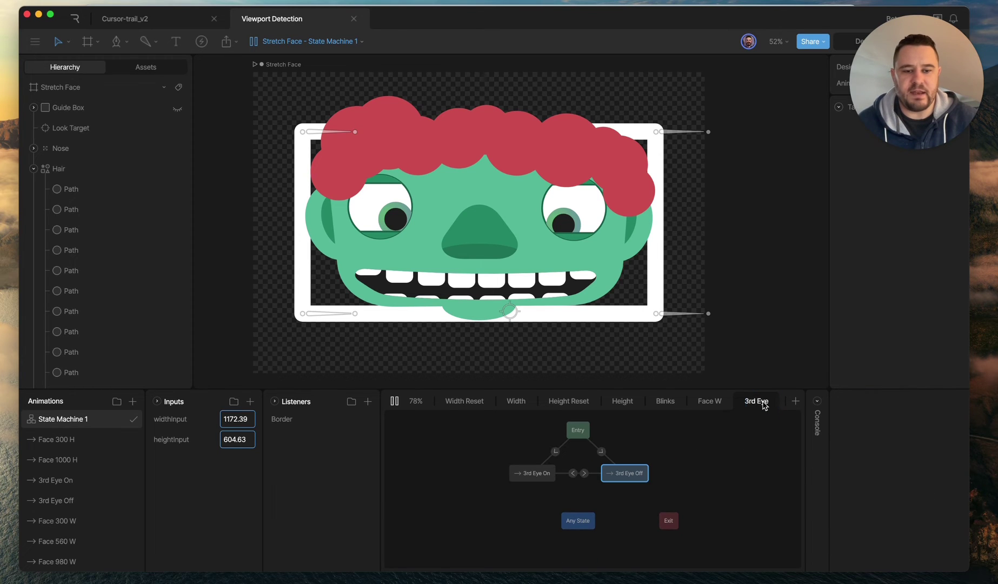
Check the Entry→3rd Eye Off condition by moving widthInput above and below 1200.
{"action": "left_click", "coordinate": [602, 453]}
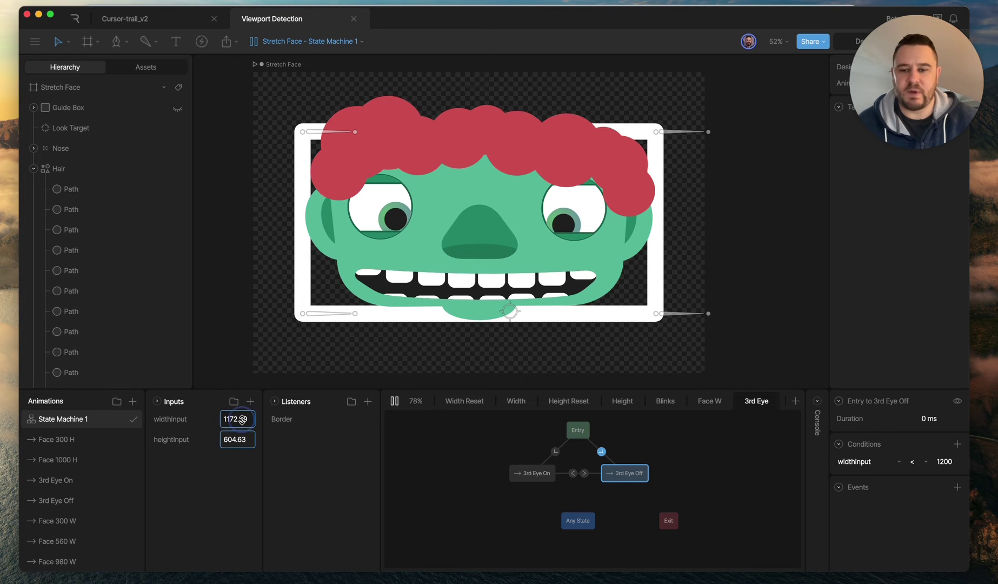
{"action": "left_click_drag", "start_coordinate": [241, 419], "coordinate": [249, 310]}
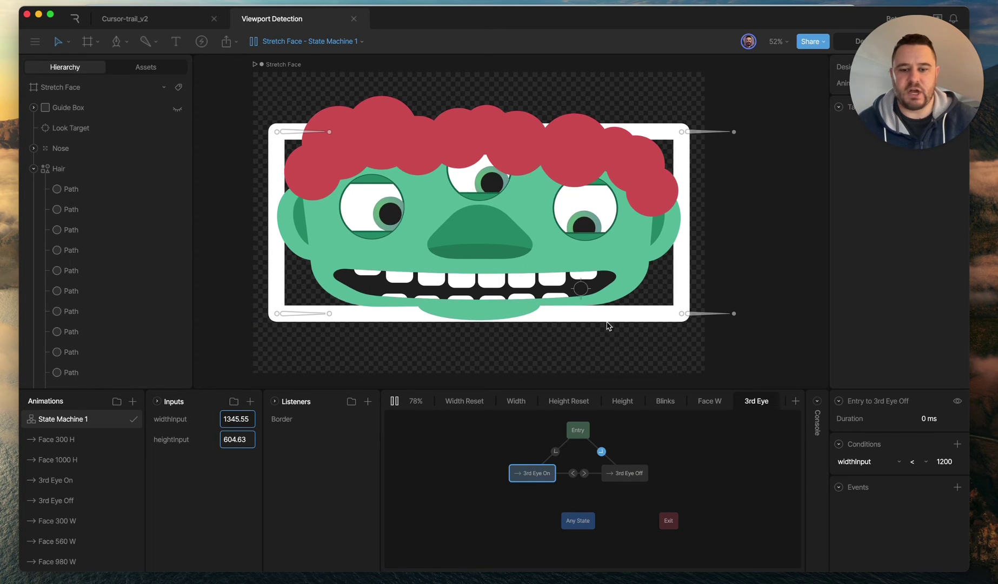
{"action": "left_click_drag", "start_coordinate": [236, 419], "coordinate": [225, 572]}
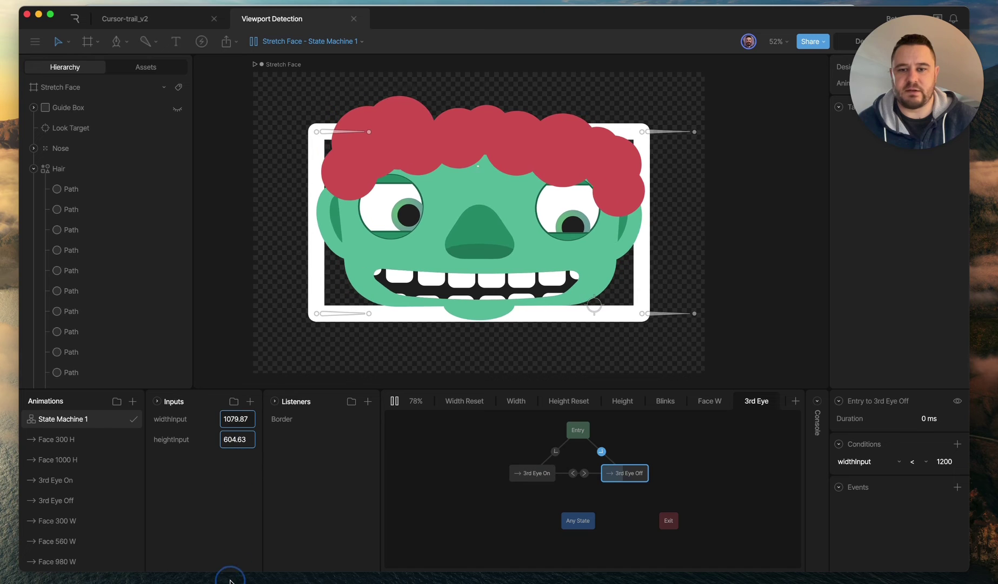
{"action": "left_click", "coordinate": [732, 466]}
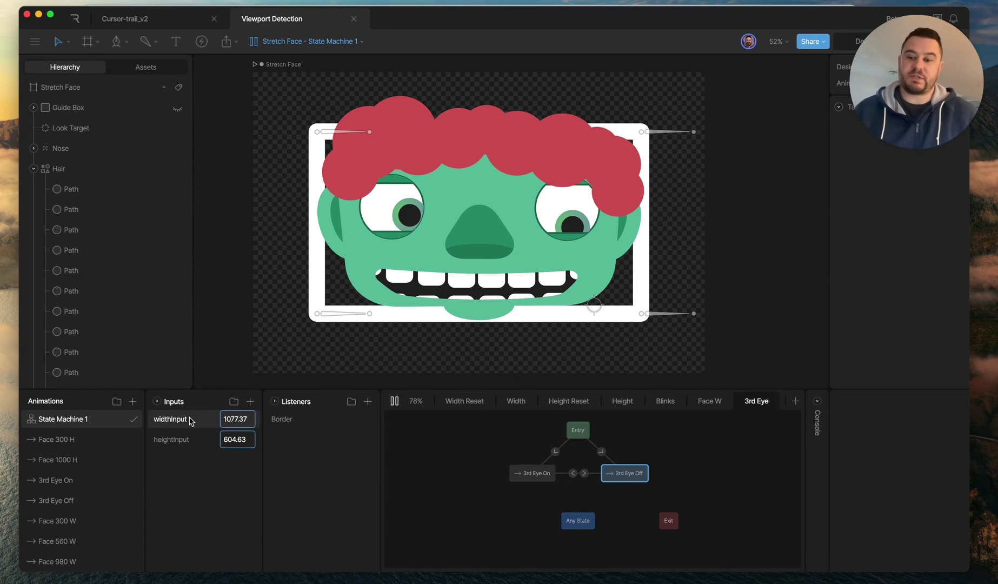
Point out the widthInput and heightInput values, then minimize Rive to show the Chrome page.
{"action": "left_click", "coordinate": [236, 419]}
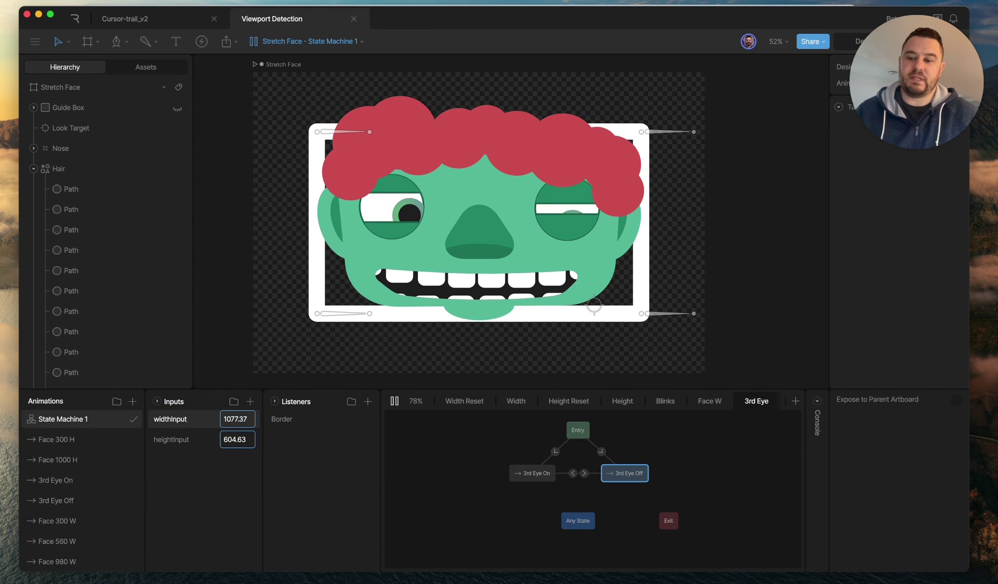
{"action": "left_click", "coordinate": [238, 439]}
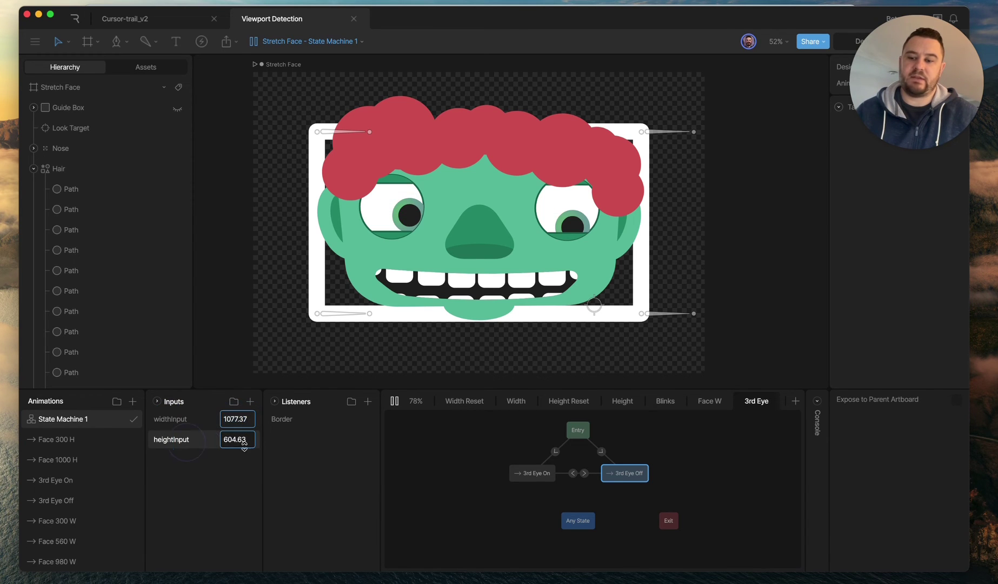
{"action": "left_click", "coordinate": [232, 419]}
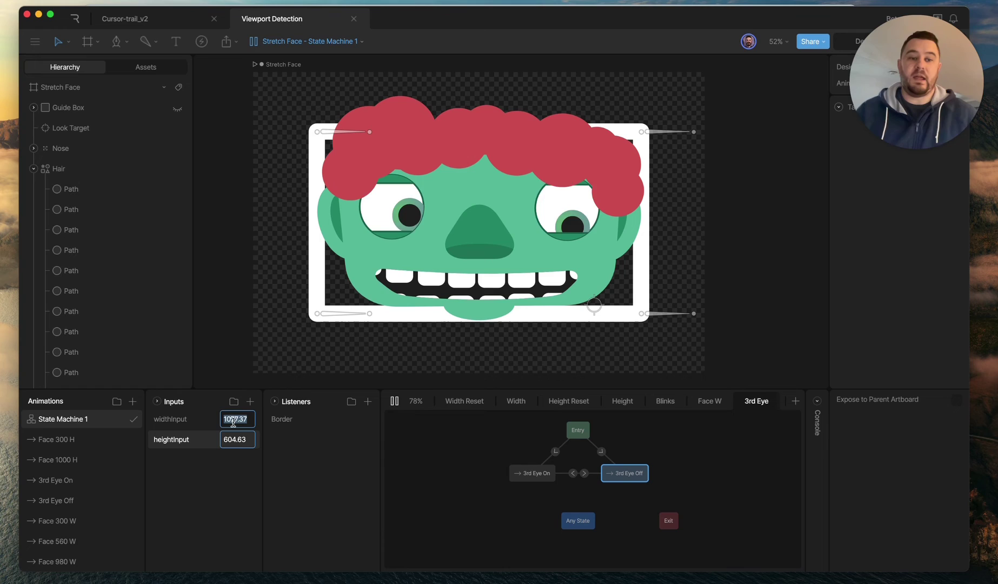
{"action": "left_click", "coordinate": [38, 14]}
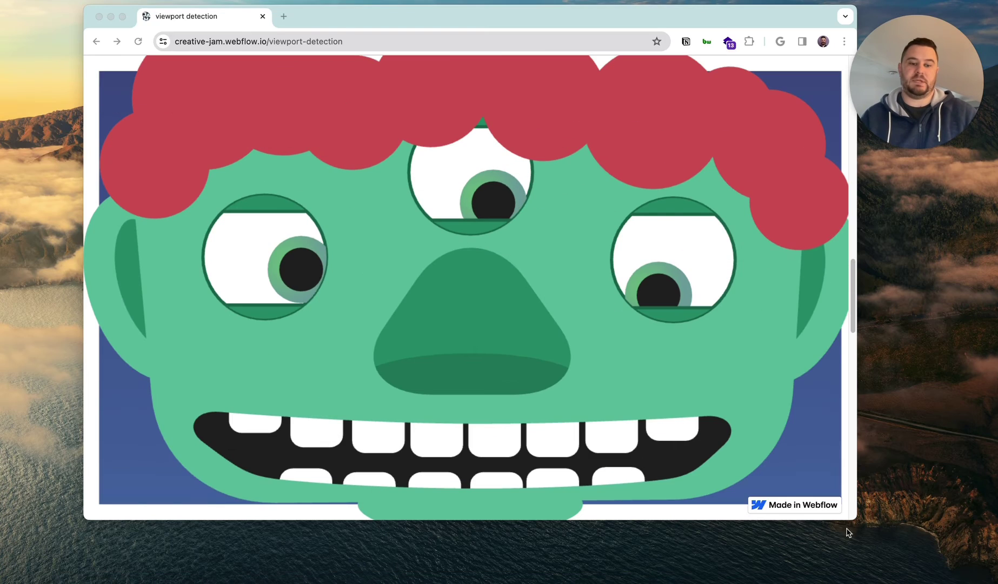
Resize the Chrome window narrower and watch the three-eyed face adapt to the viewport.
{"action": "left_click_drag", "start_coordinate": [852, 519], "coordinate": [841, 450]}
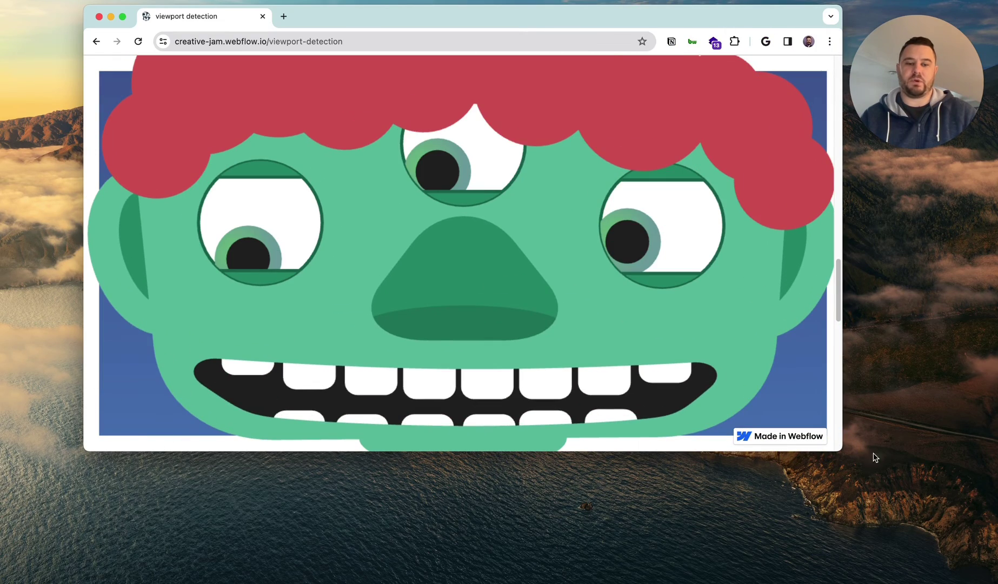
{"action": "left_click_drag", "start_coordinate": [835, 447], "coordinate": [824, 486]}
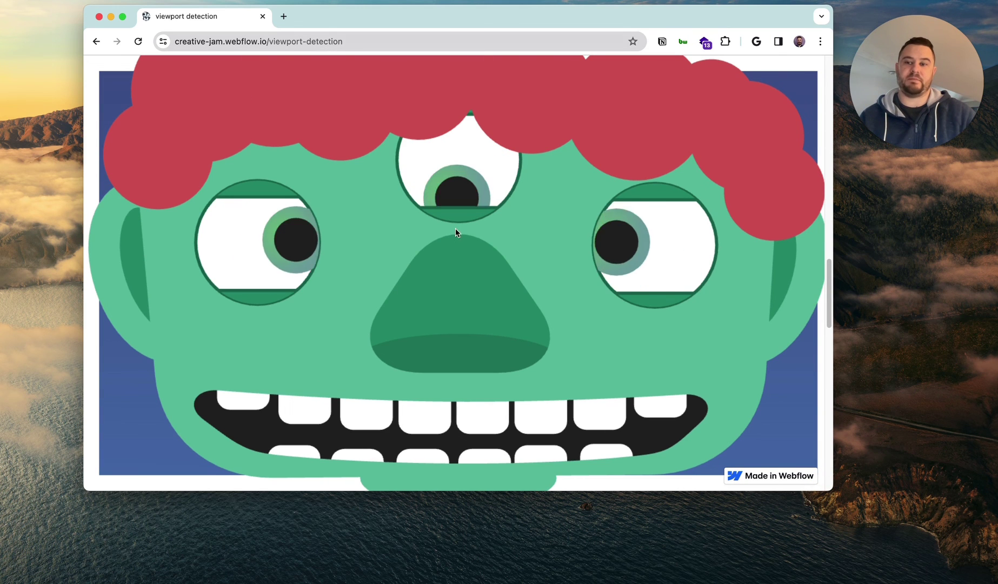